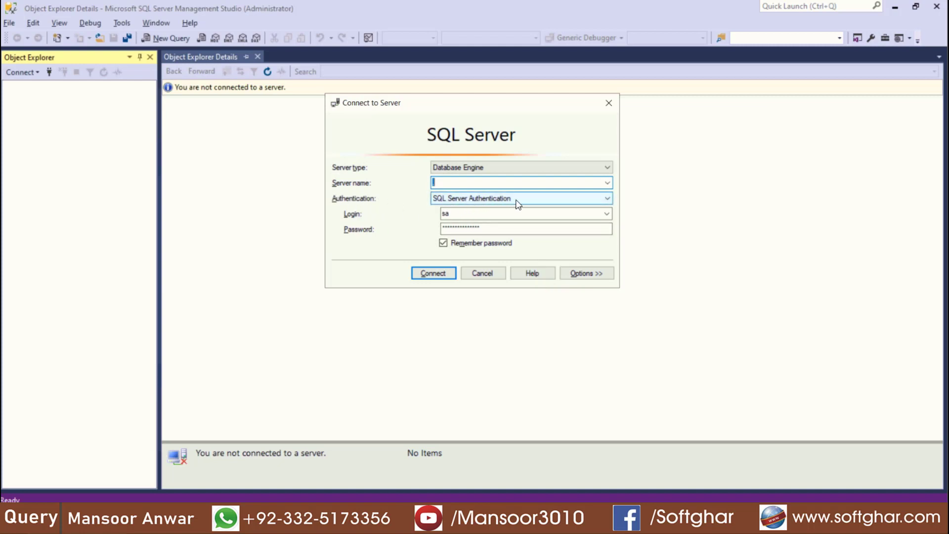
Connect to the Database Engine with SQL Server Authentication and expand the Databases folder
{"action": "left_click", "coordinate": [435, 274]}
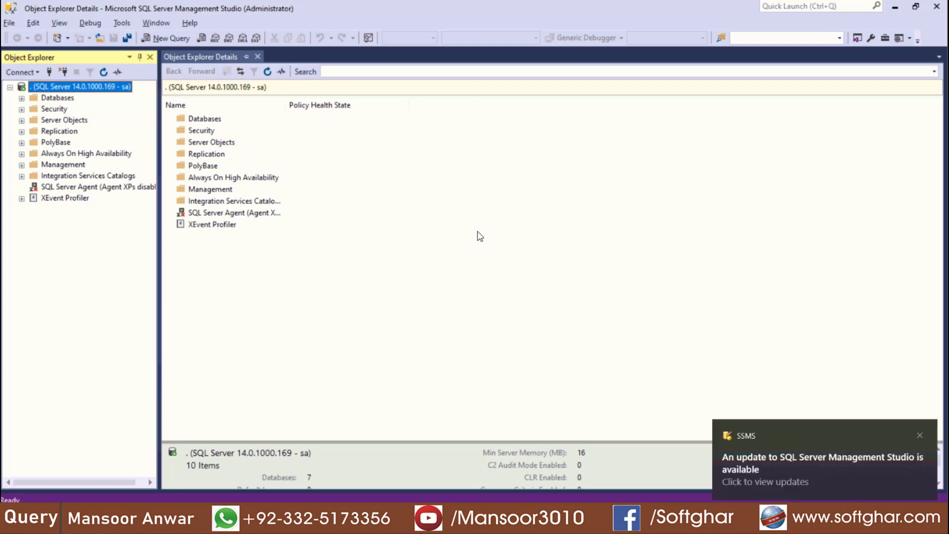
{"action": "left_click", "coordinate": [919, 435]}
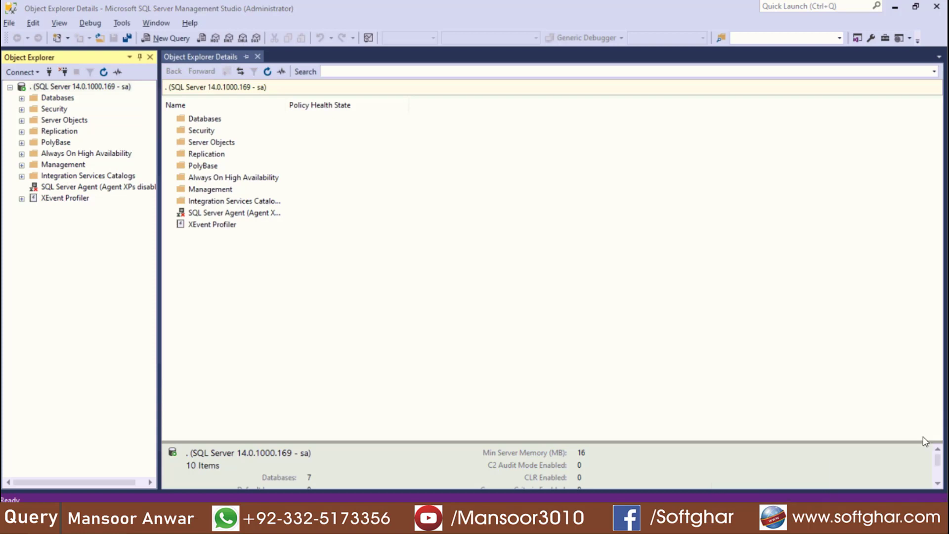
{"action": "double_click", "coordinate": [58, 102]}
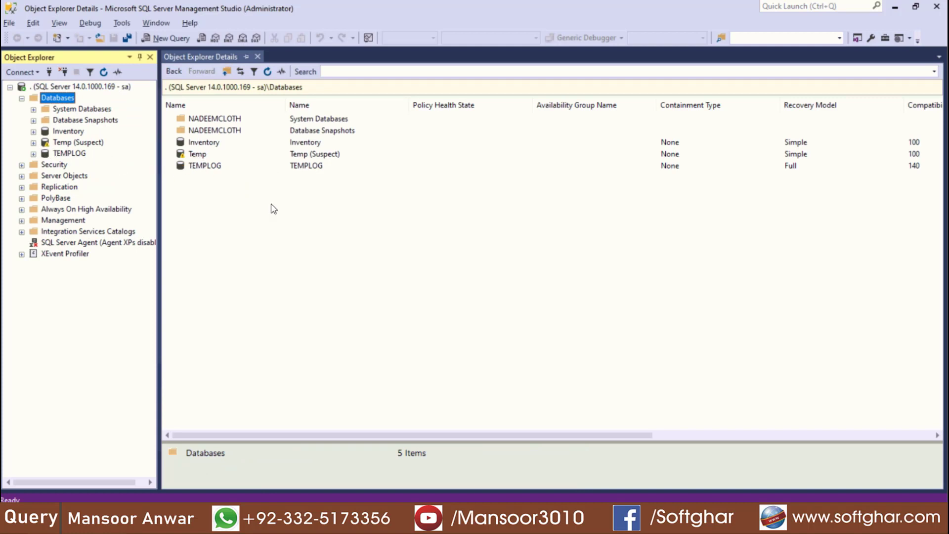
Delete the damaged Temp database along with its backup and restore history, and check the server's DATA folder in File Explorer
{"action": "left_click", "coordinate": [316, 155]}
{"action": "left_click", "coordinate": [67, 142]}
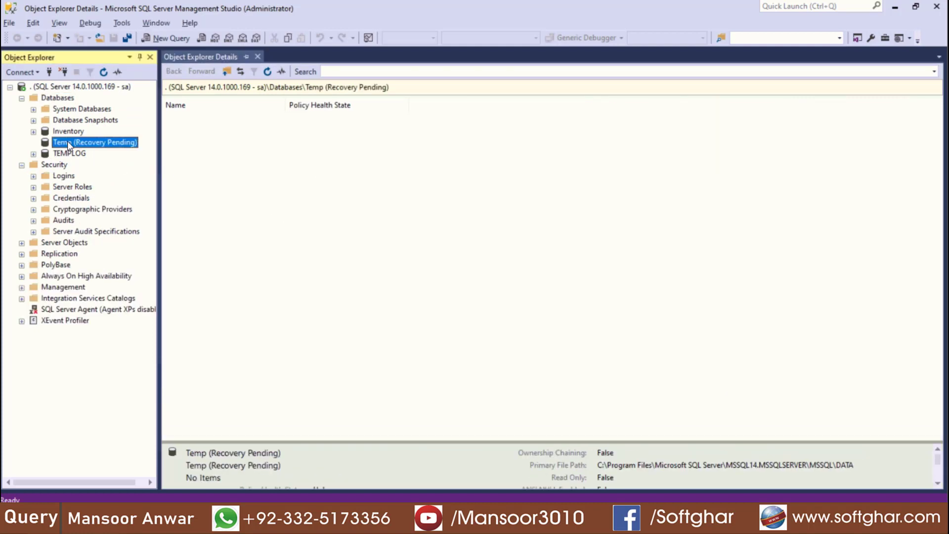
{"action": "right_click", "coordinate": [68, 142]}
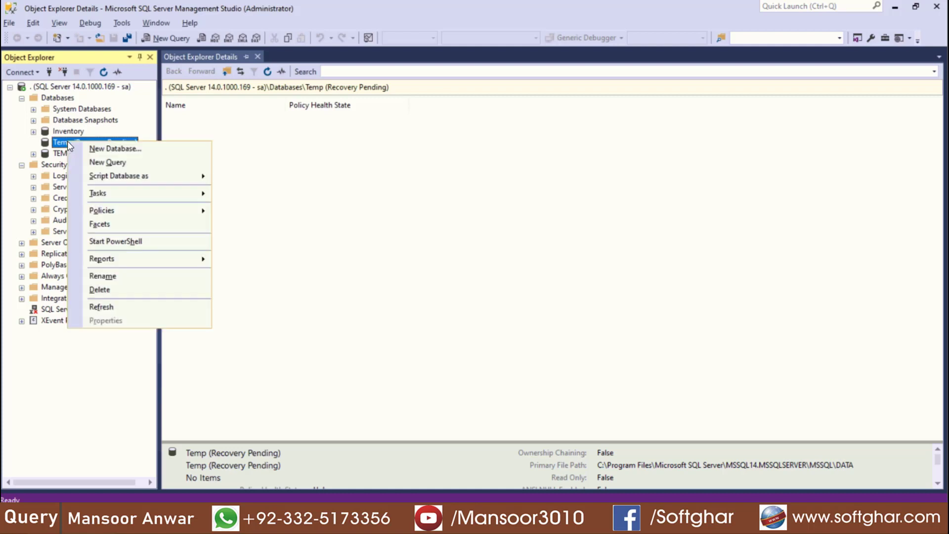
{"action": "left_click", "coordinate": [114, 289]}
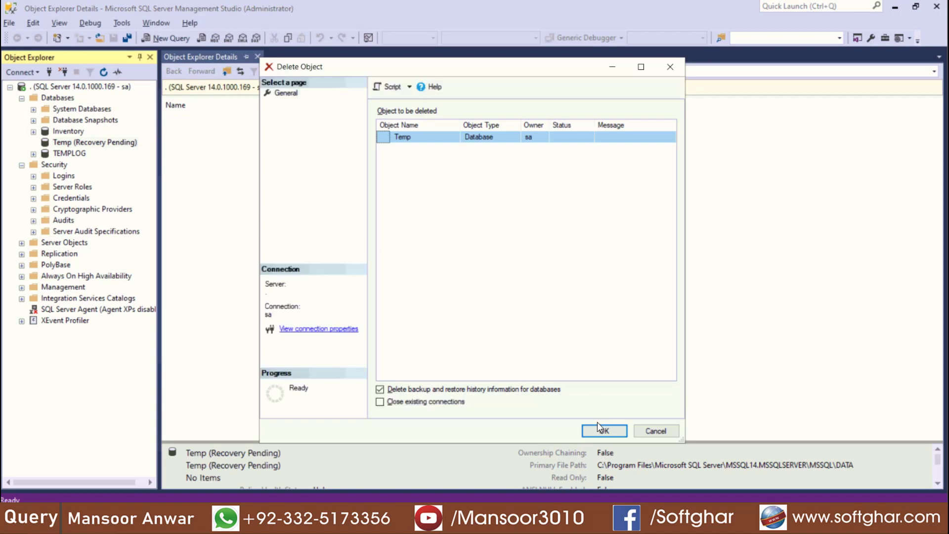
{"action": "left_click", "coordinate": [600, 428]}
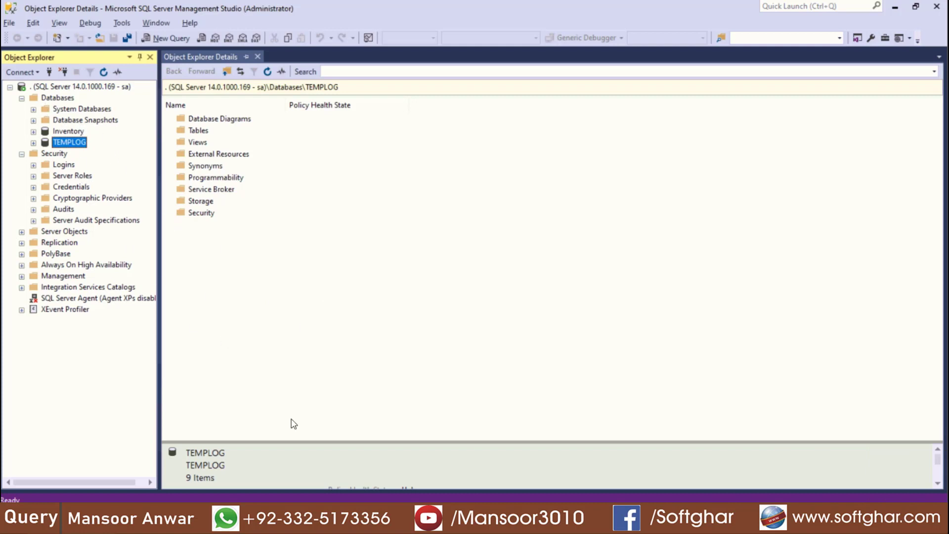
{"action": "left_click", "coordinate": [692, 519]}
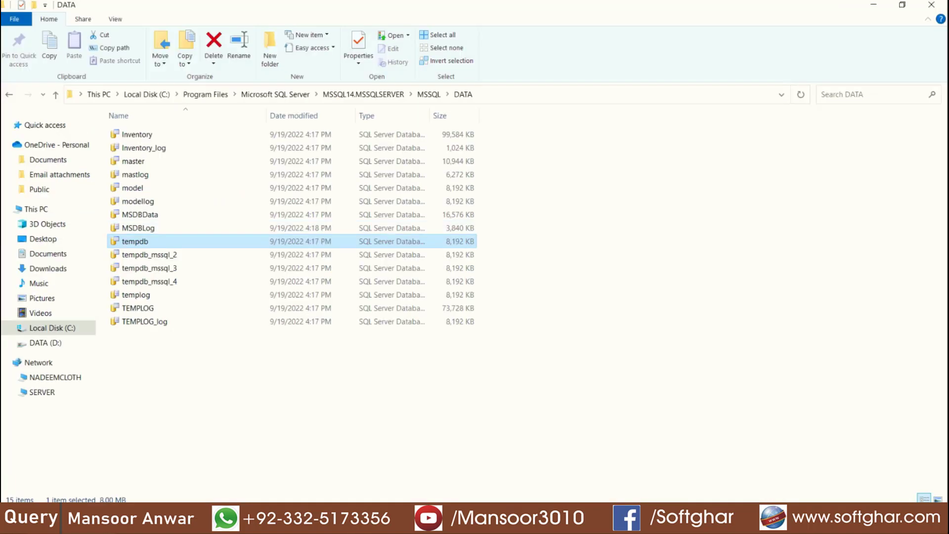
{"action": "left_click", "coordinate": [668, 519]}
Create a new database named TEMP with the default settings
{"action": "left_click", "coordinate": [64, 101]}
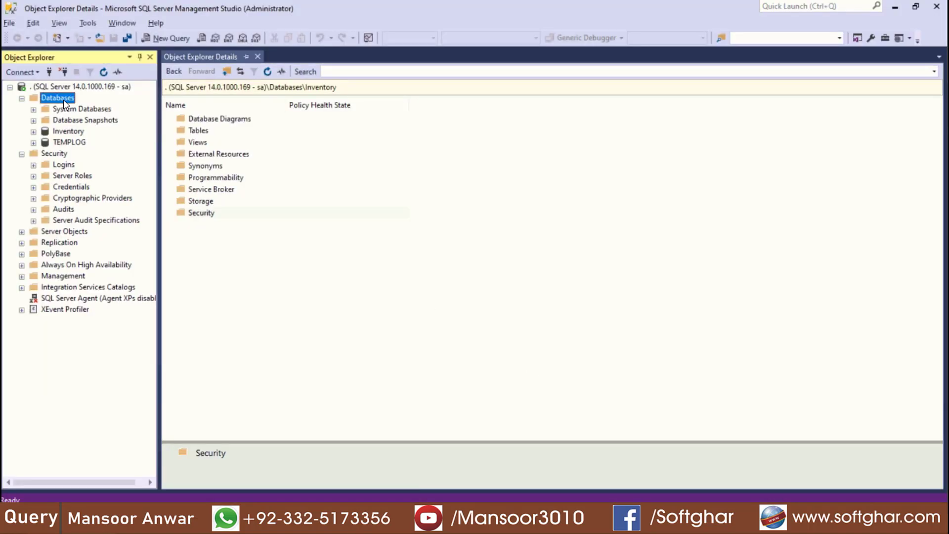
{"action": "right_click", "coordinate": [64, 99]}
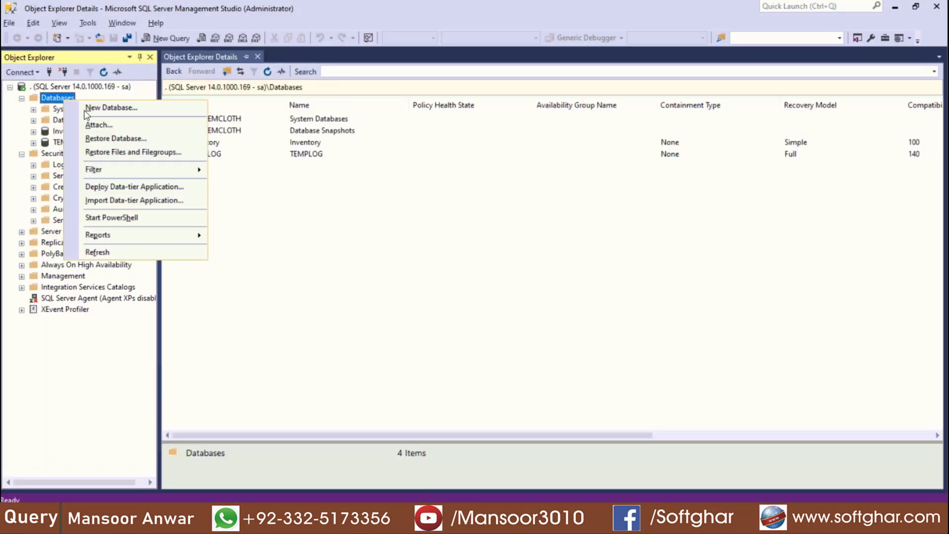
{"action": "left_click", "coordinate": [116, 108]}
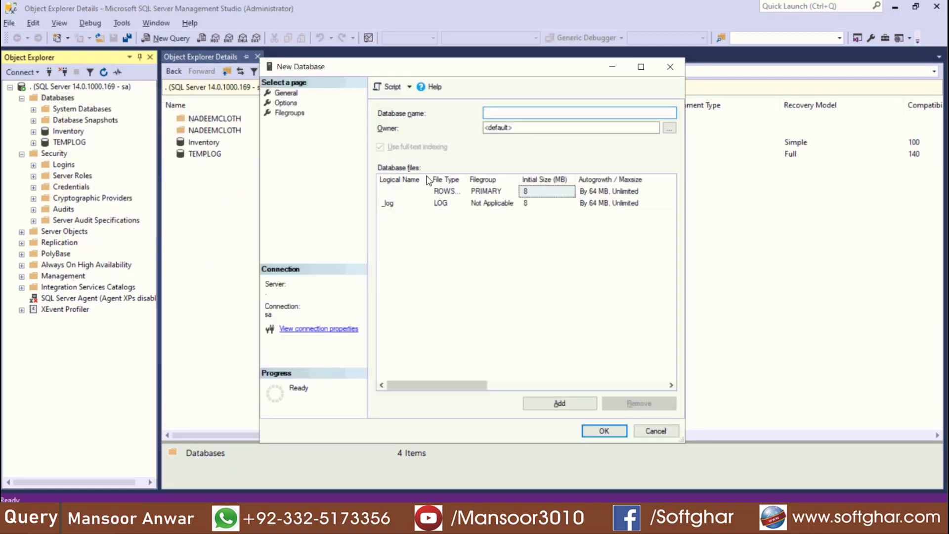
{"action": "type", "text": "TEMP"}
{"action": "key", "text": "Return"}
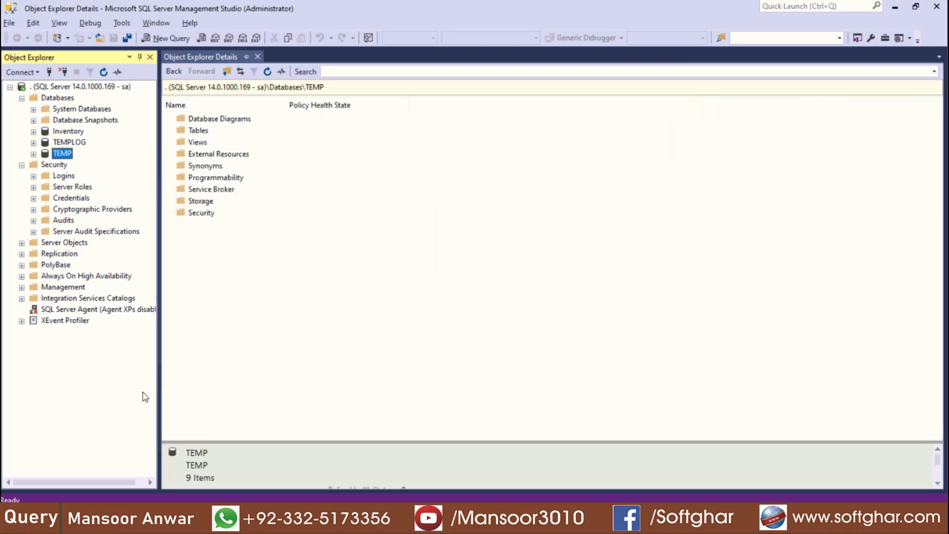
Check the DATA folder for the new database files in File Explorer, and find the latest TEMP backup in D:\BACKUP
{"action": "key", "text": "alt+Tab"}
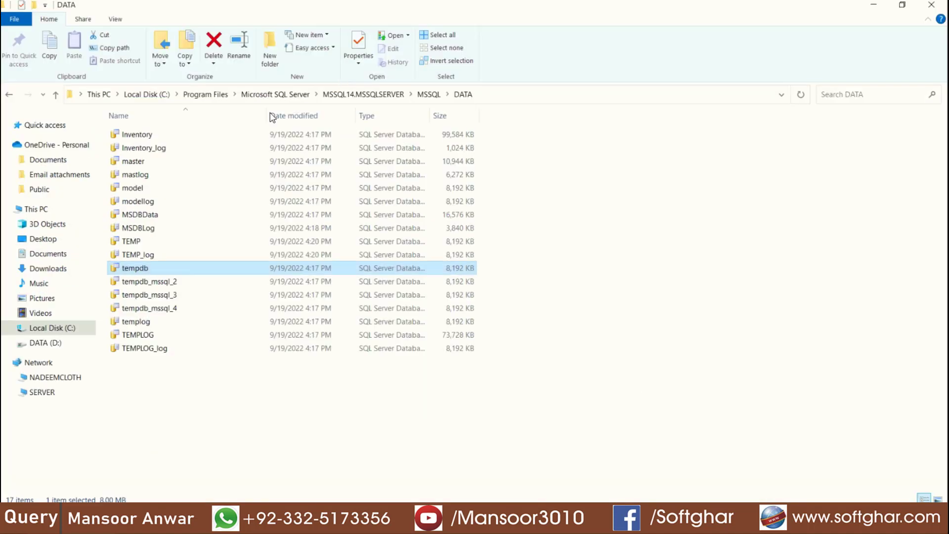
{"action": "left_click", "coordinate": [58, 344]}
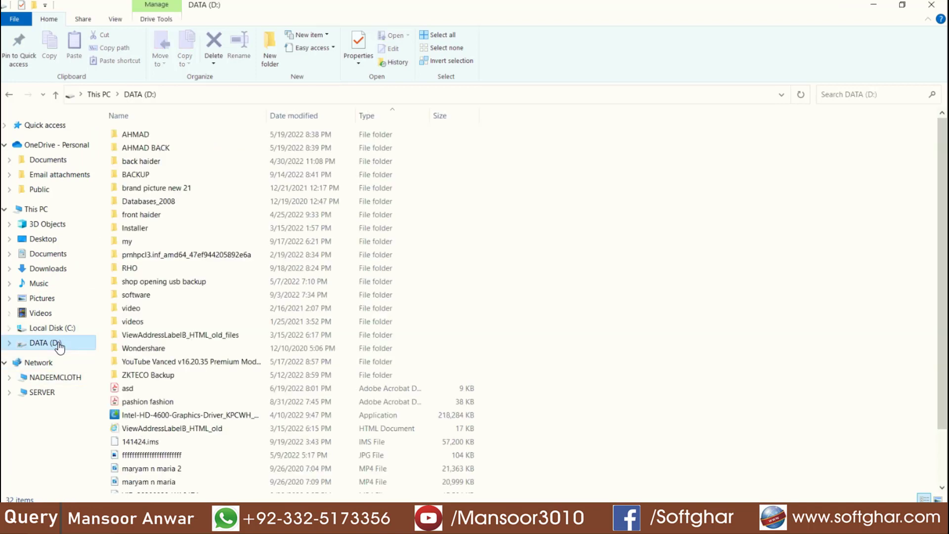
{"action": "left_click", "coordinate": [150, 161]}
{"action": "left_click", "coordinate": [148, 174]}
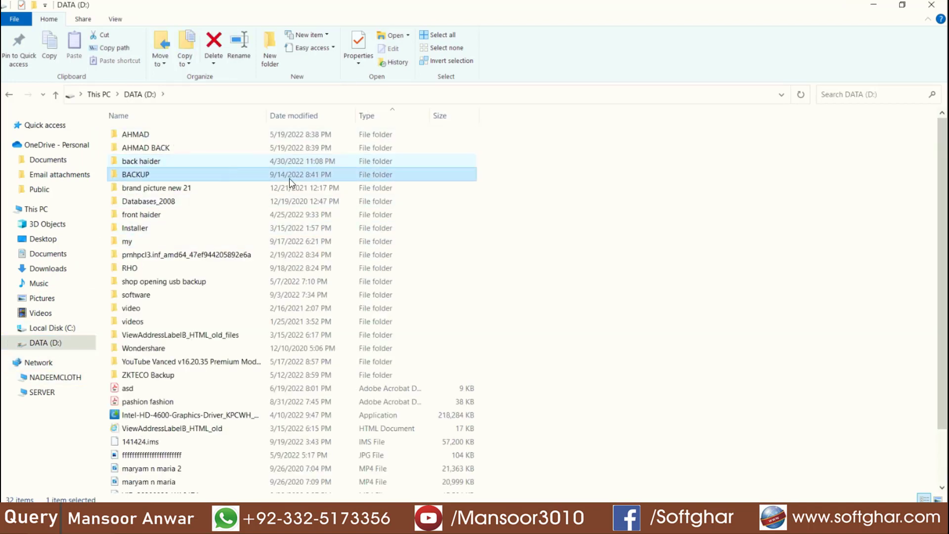
{"action": "double_click", "coordinate": [146, 176]}
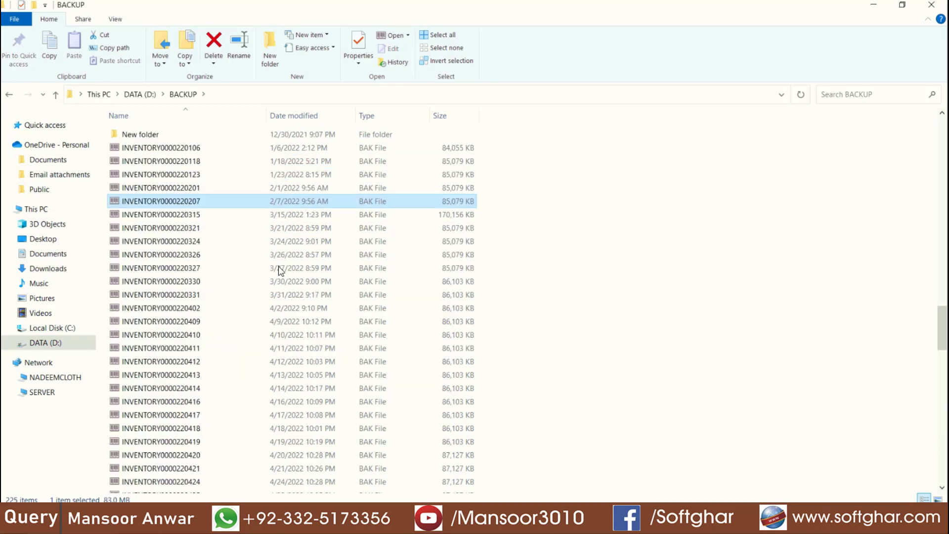
{"action": "key", "text": "t"}
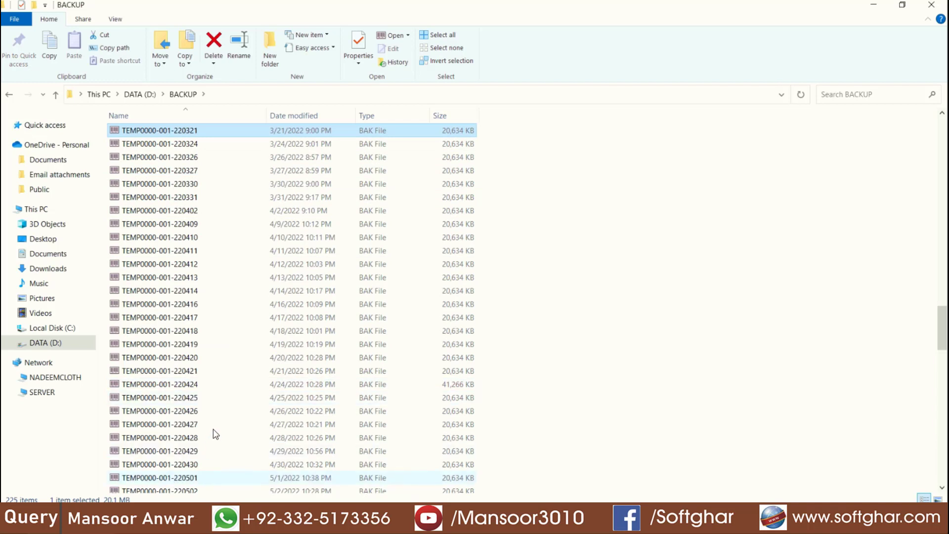
{"action": "scroll", "coordinate": [245, 423], "scroll_direction": "down", "scroll_amount": 18}
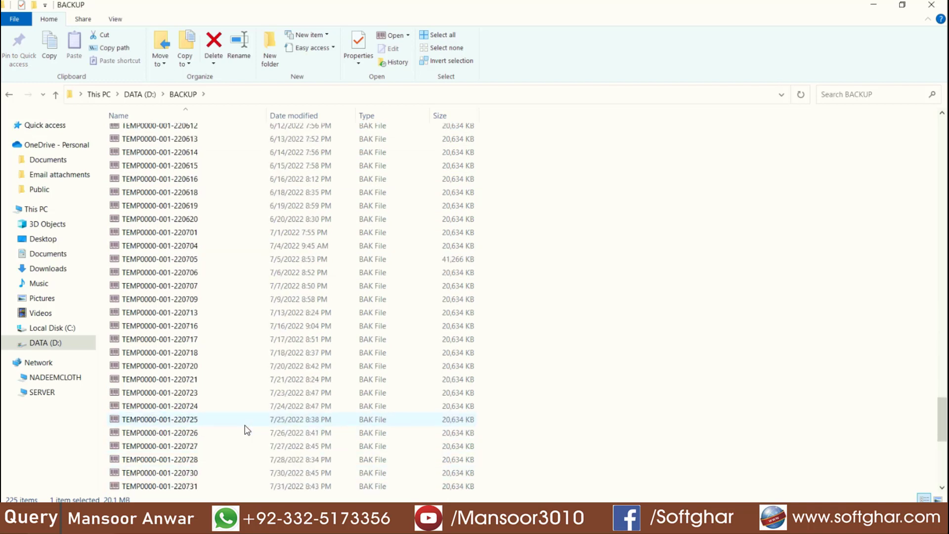
{"action": "scroll", "coordinate": [247, 429], "scroll_direction": "down", "scroll_amount": 9}
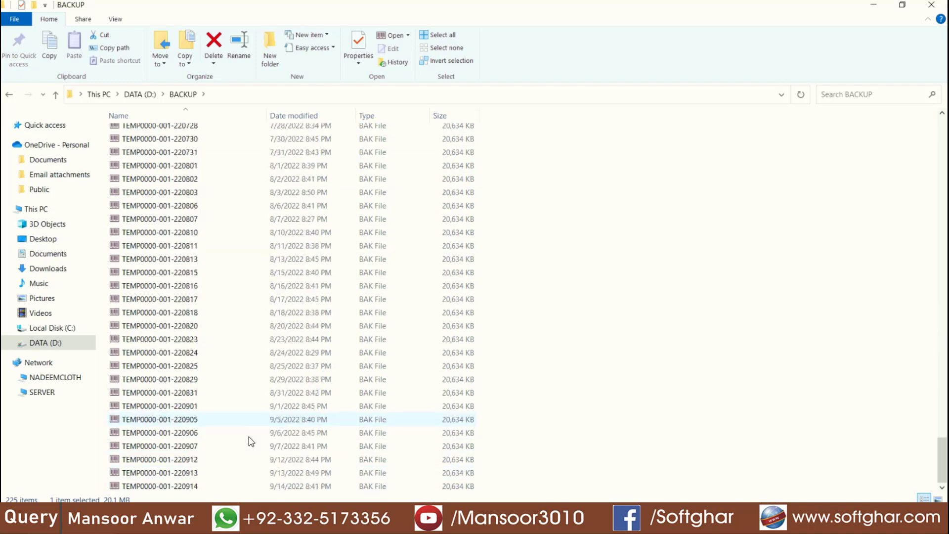
{"action": "left_click", "coordinate": [187, 487]}
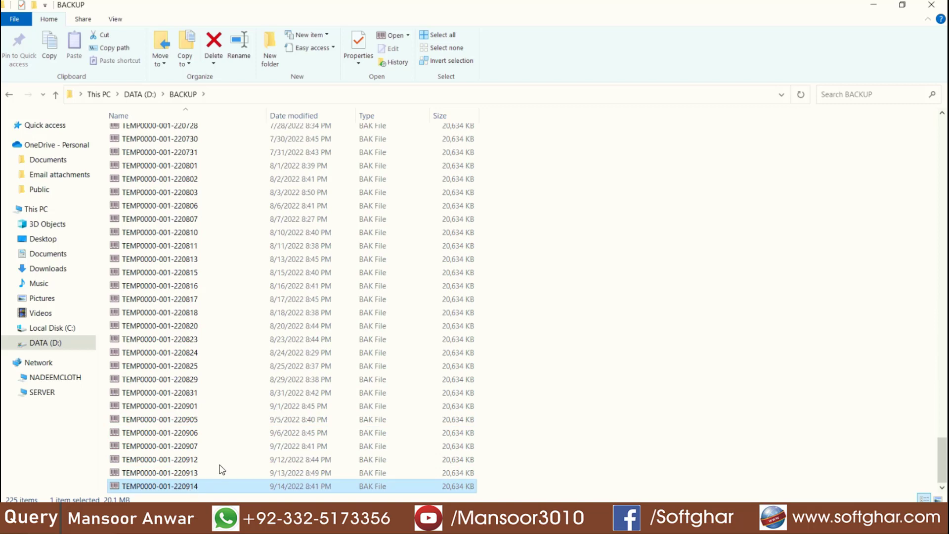
Switch to SQL Server Management Studio and start a database restore for TEMP with Device as the source
{"action": "left_click", "coordinate": [223, 519]}
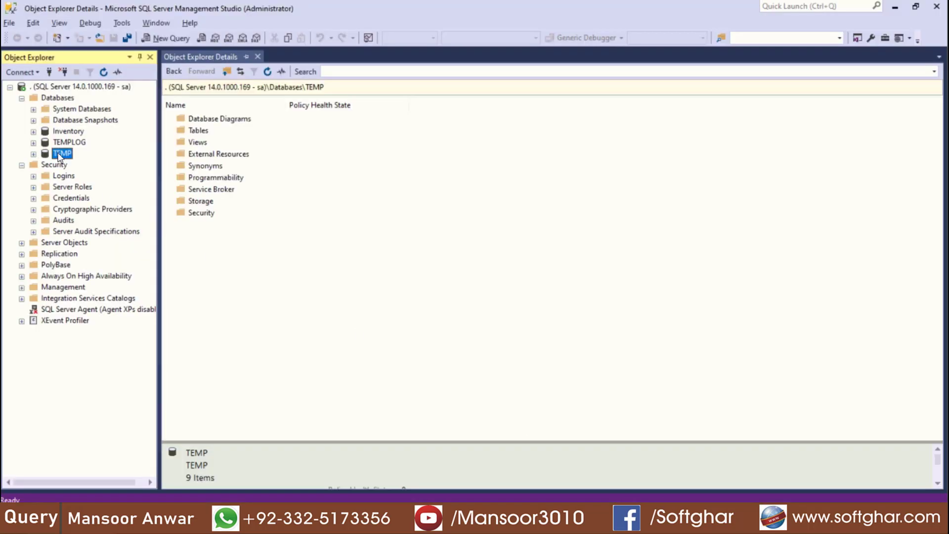
{"action": "right_click", "coordinate": [58, 155]}
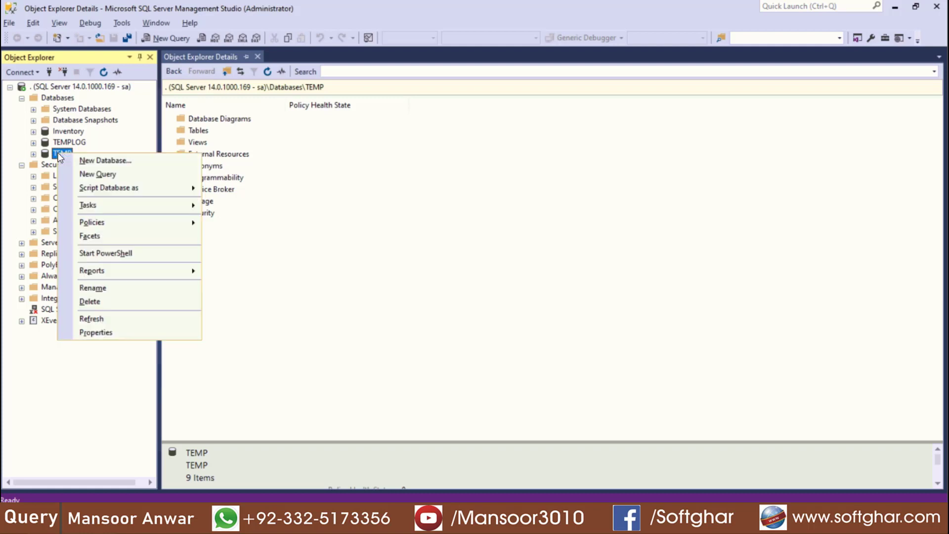
{"action": "left_click", "coordinate": [167, 204]}
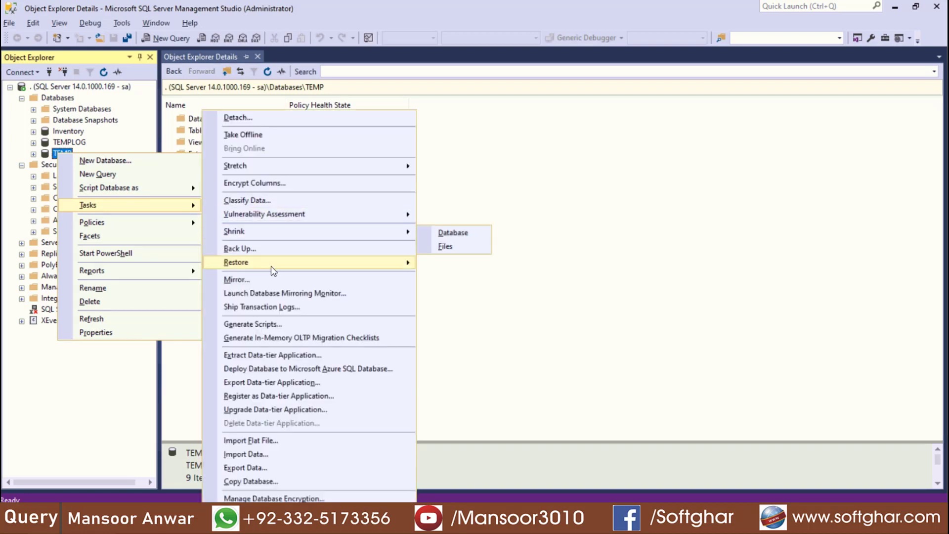
{"action": "mouse_move", "coordinate": [275, 267]}
{"action": "left_click", "coordinate": [465, 266]}
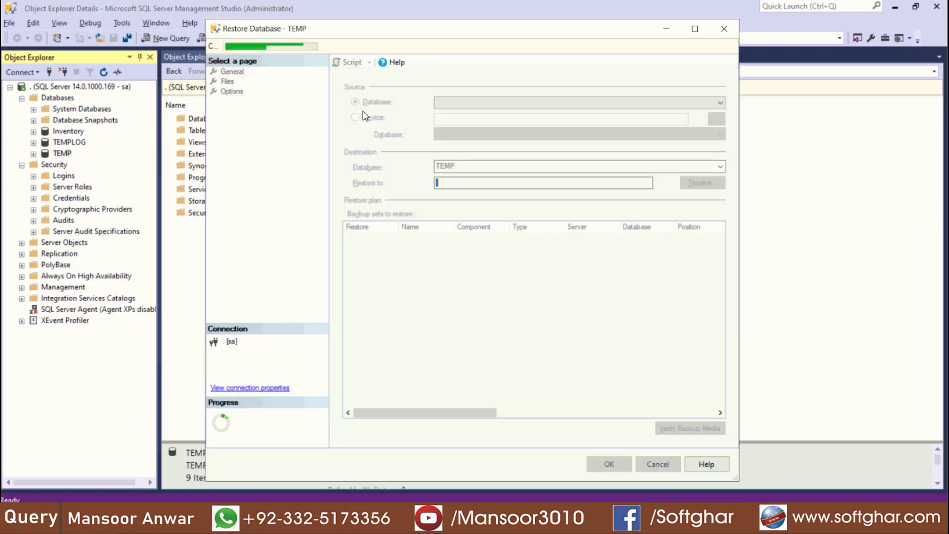
{"action": "left_click", "coordinate": [359, 118]}
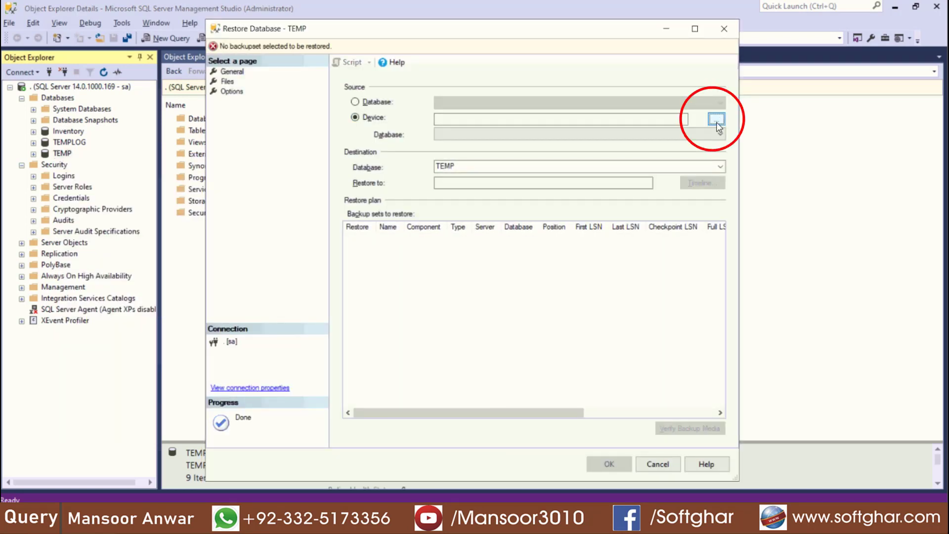
Start adding a backup file as the restore device and browse to the D:\BACKUP folder
{"action": "left_click", "coordinate": [717, 121]}
{"action": "left_click", "coordinate": [593, 223]}
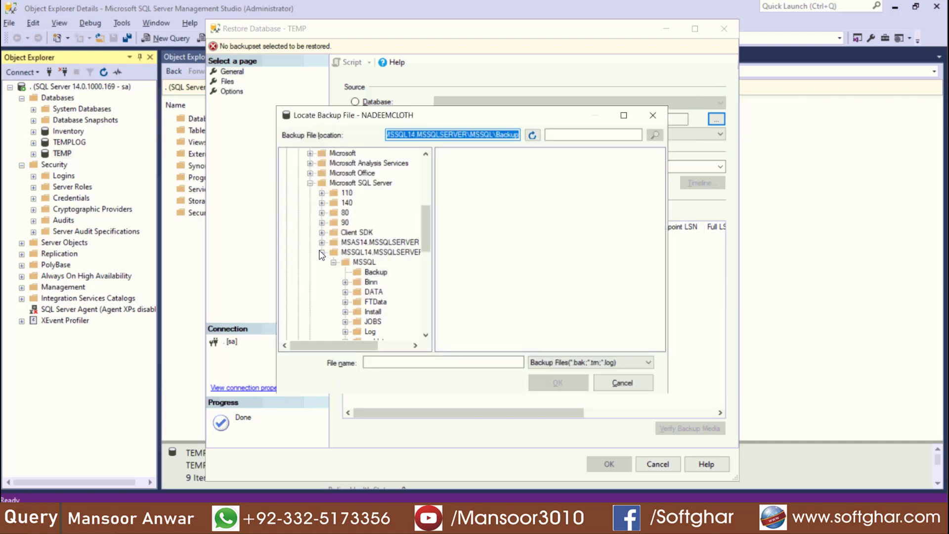
{"action": "scroll", "coordinate": [292, 215], "scroll_direction": "up", "scroll_amount": 7}
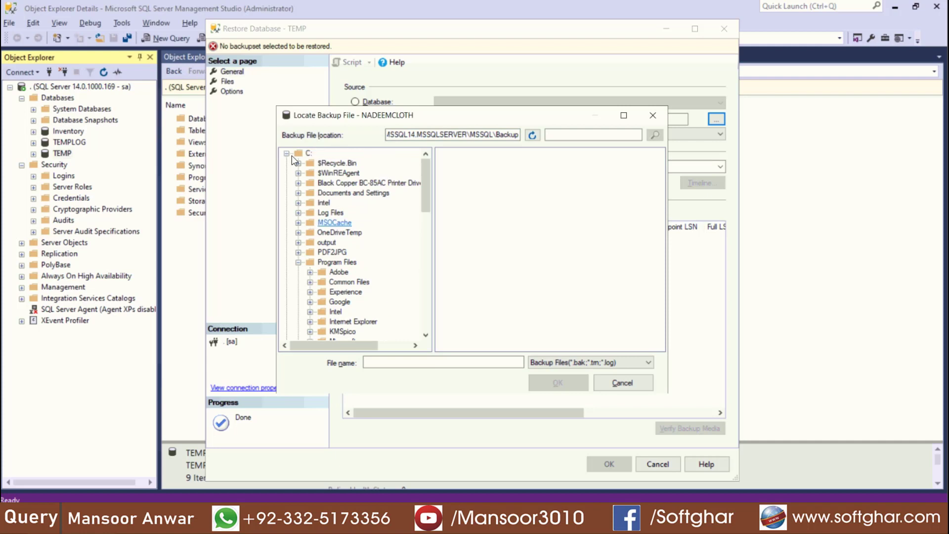
{"action": "left_click", "coordinate": [287, 153]}
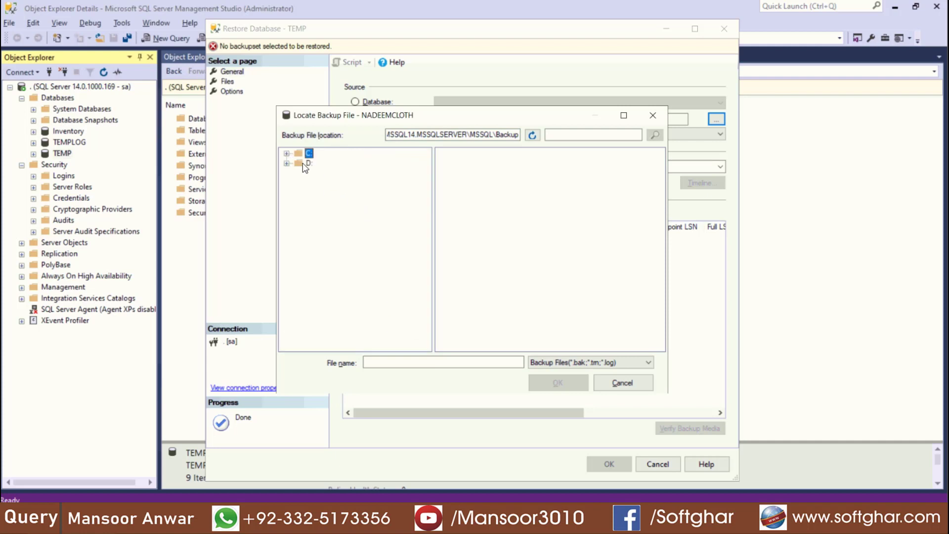
{"action": "double_click", "coordinate": [309, 163]}
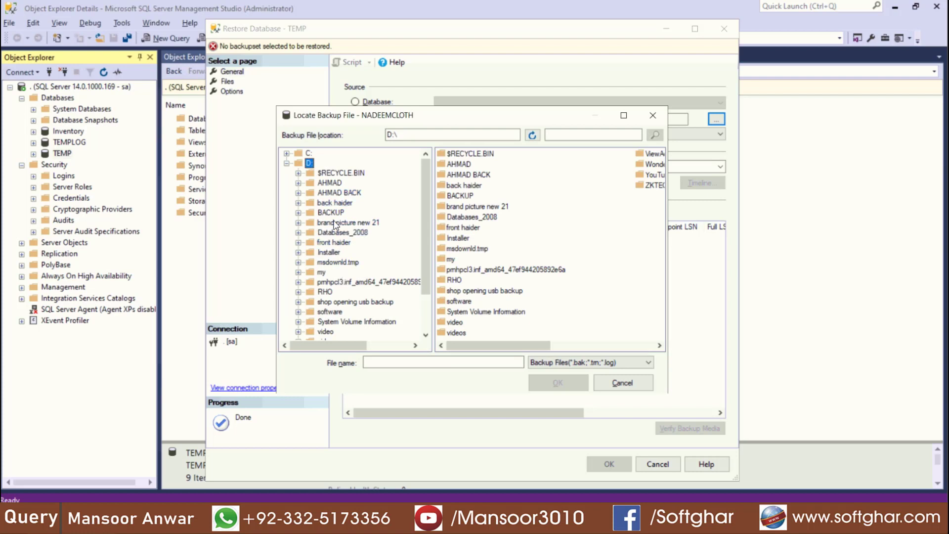
{"action": "left_click", "coordinate": [331, 212]}
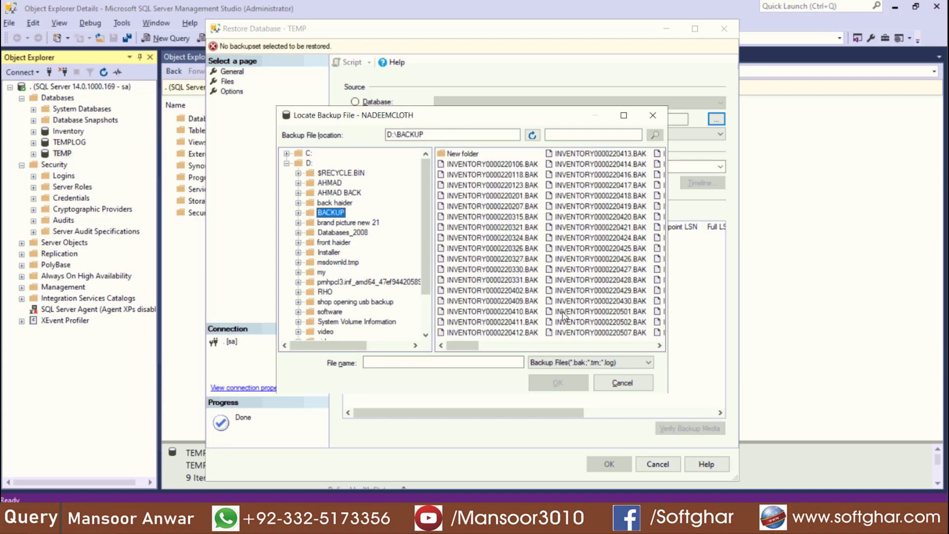
Choose TEMP0000-001-220914.BAK in D:\BACKUP as the backup file and accept it as the restore device
{"action": "left_click", "coordinate": [601, 331]}
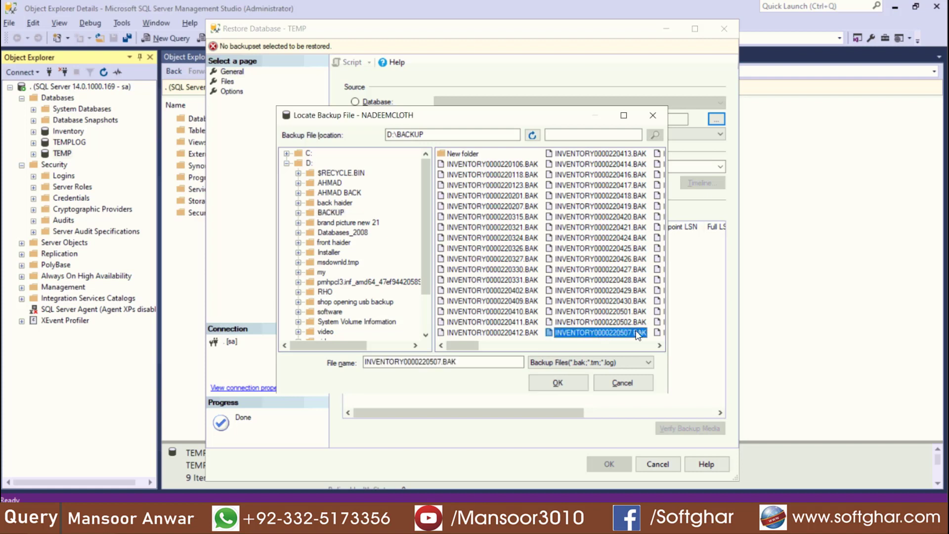
{"action": "left_click", "coordinate": [644, 346]}
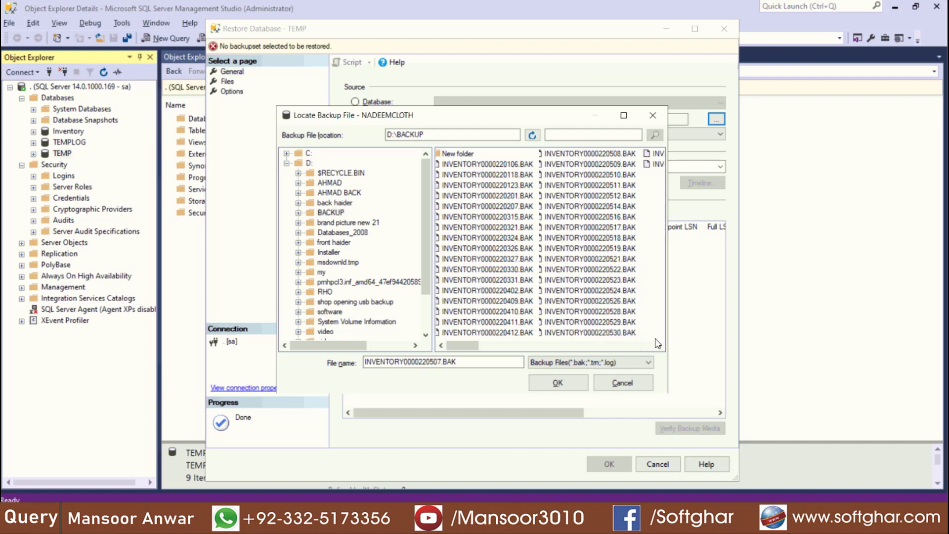
{"action": "key", "text": "t"}
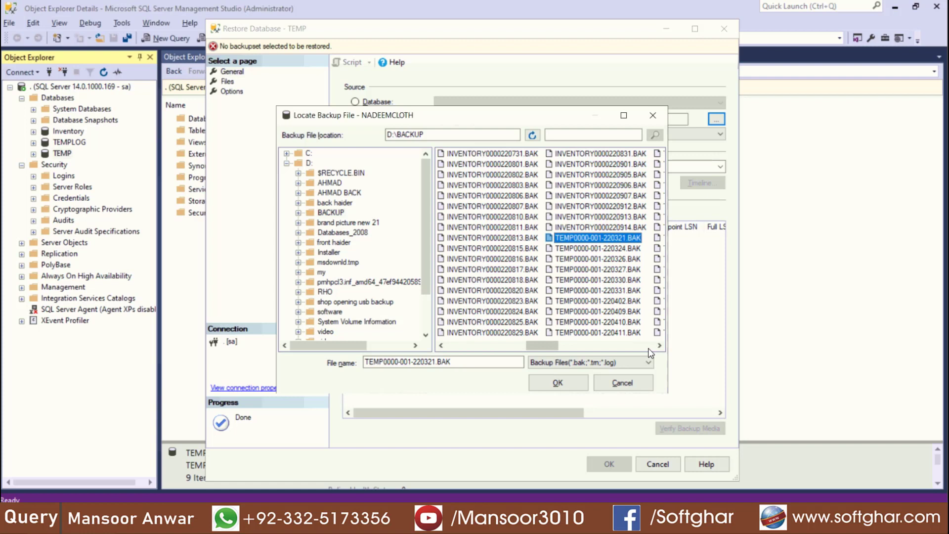
{"action": "left_click", "coordinate": [649, 348]}
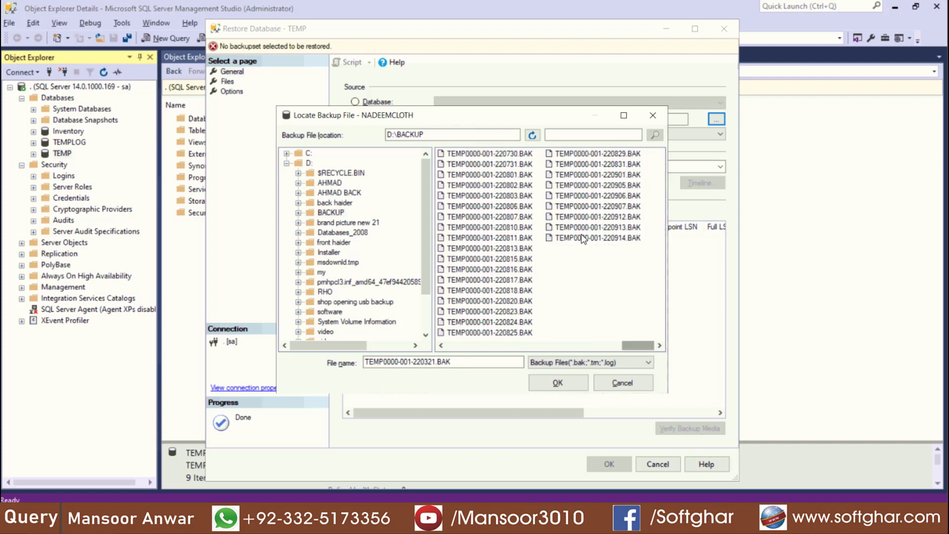
{"action": "left_click", "coordinate": [584, 238]}
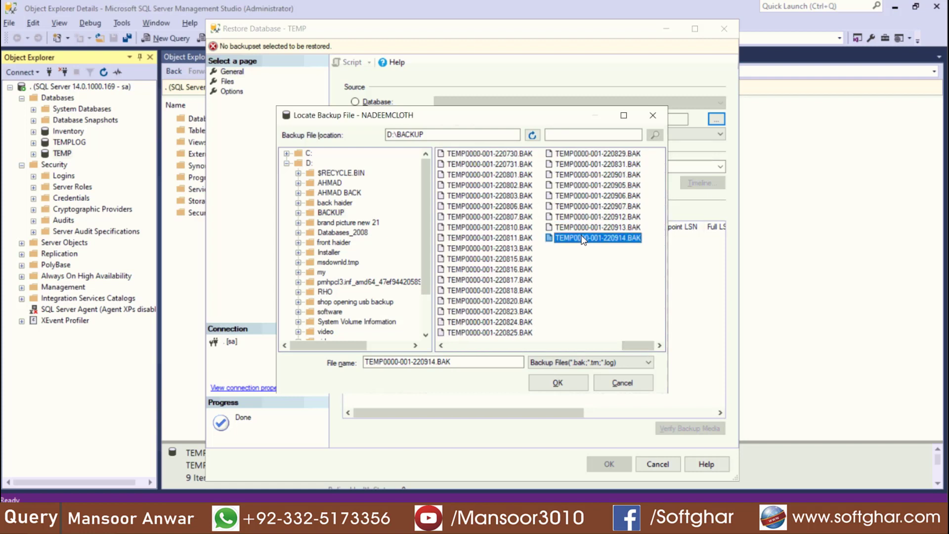
{"action": "left_click", "coordinate": [564, 386]}
{"action": "left_click", "coordinate": [492, 344]}
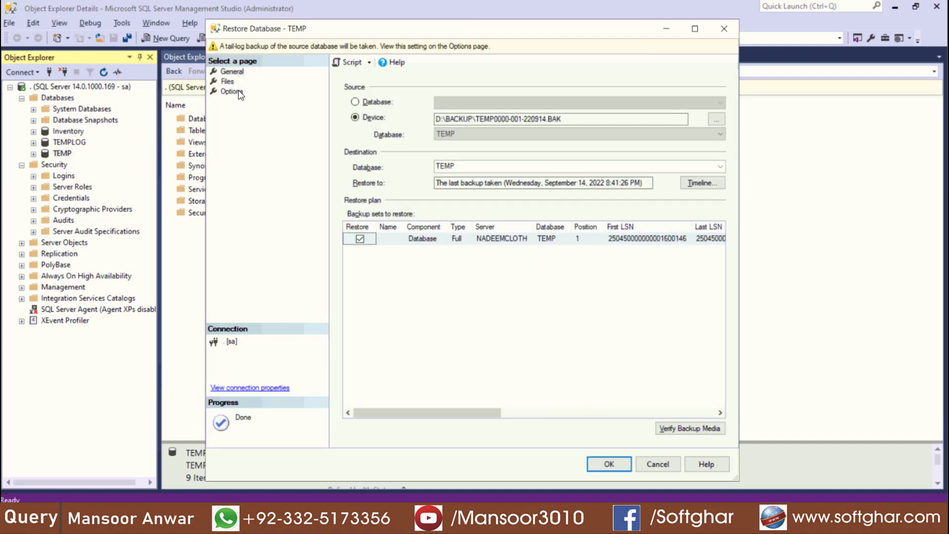
Set the restore to overwrite the existing database without a tail-log backup, and run the restore of TEMP
{"action": "left_click", "coordinate": [237, 93]}
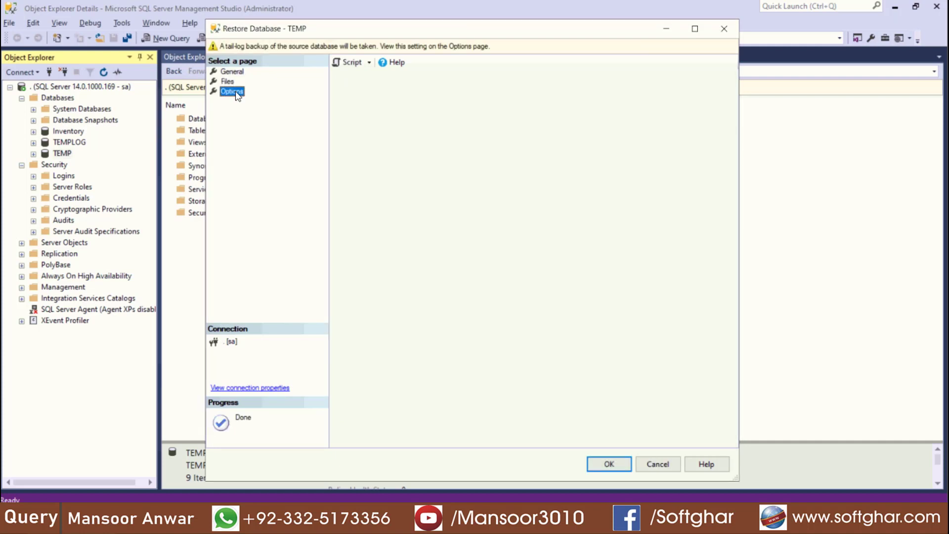
{"action": "left_click", "coordinate": [356, 102]}
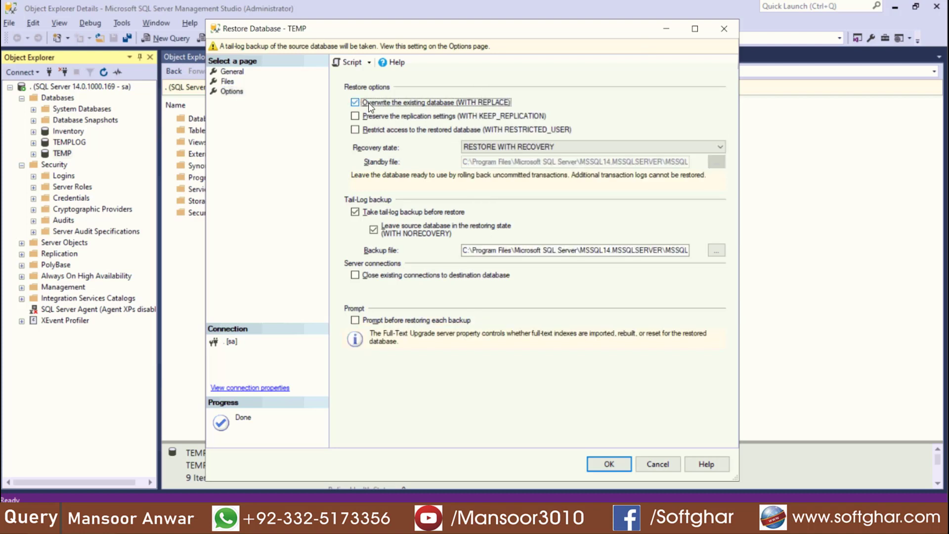
{"action": "left_click", "coordinate": [361, 203]}
{"action": "left_click", "coordinate": [609, 464]}
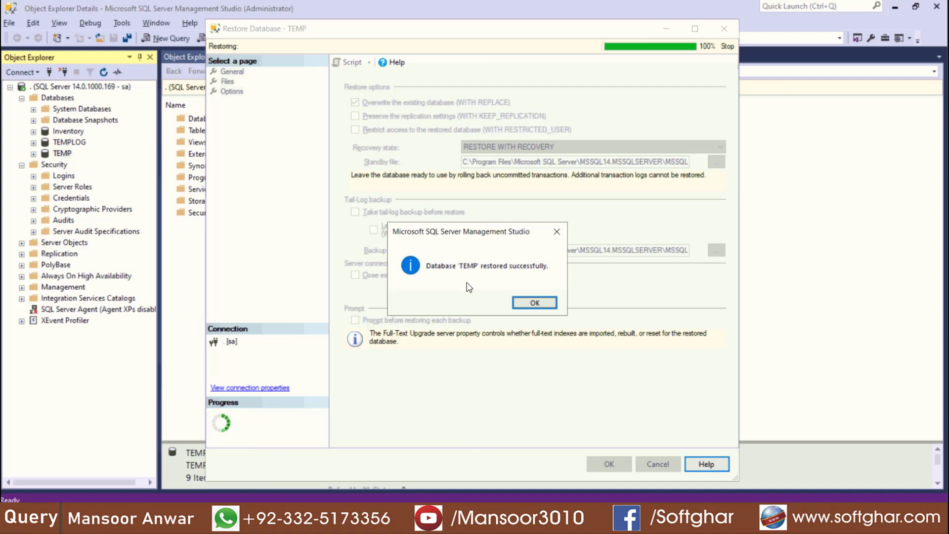
{"action": "left_click", "coordinate": [536, 306]}
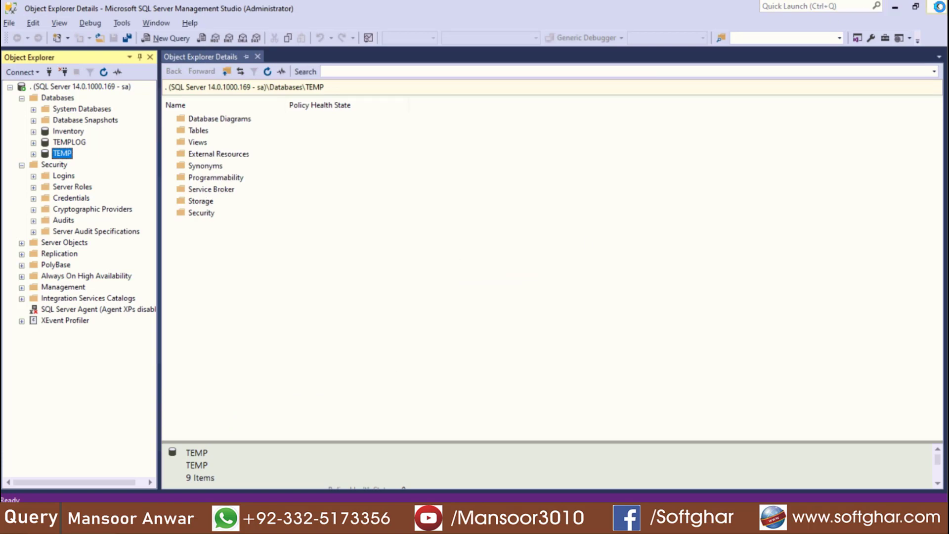
Close SQL Server Management Studio and cancel the Run dialog to return to the desktop
{"action": "left_click", "coordinate": [937, 7]}
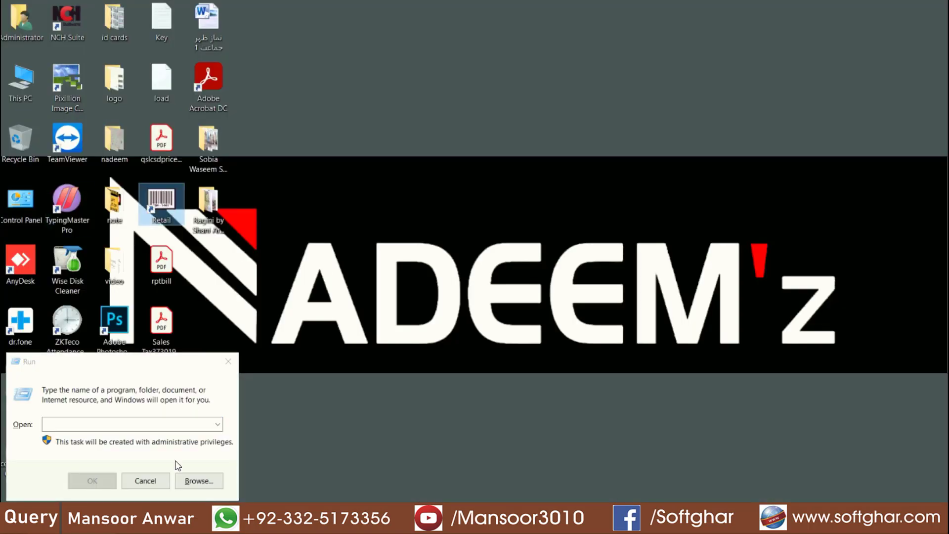
{"action": "left_click", "coordinate": [145, 482]}
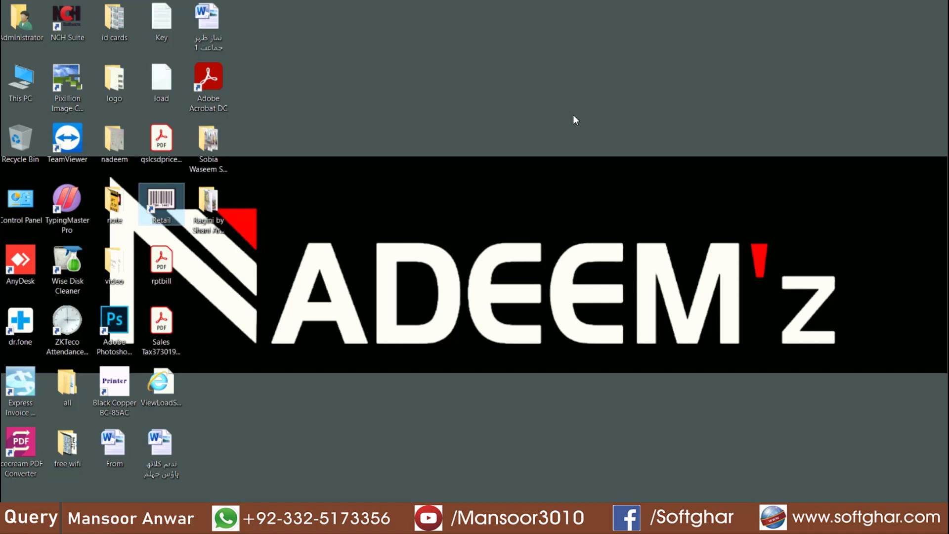